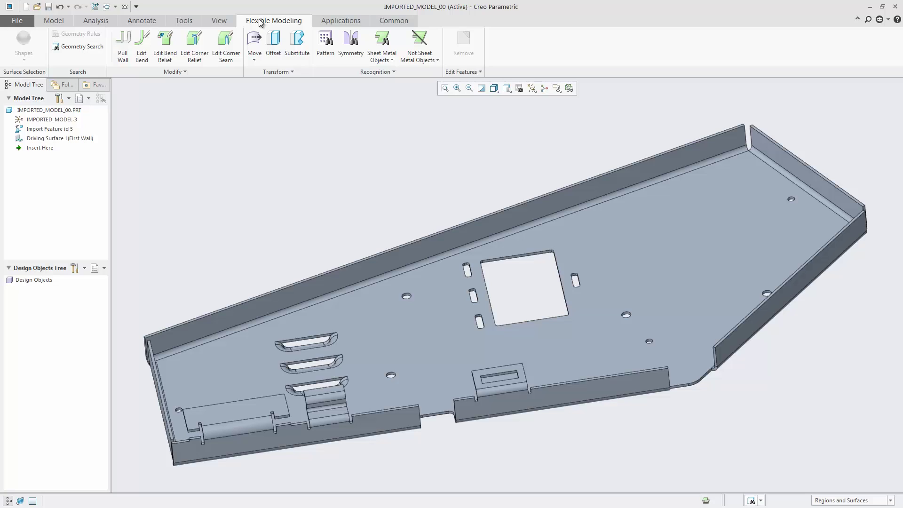
Run Recognize Bends with Automatic selection to capture all 11 bends
{"action": "left_click", "coordinate": [387, 60]}
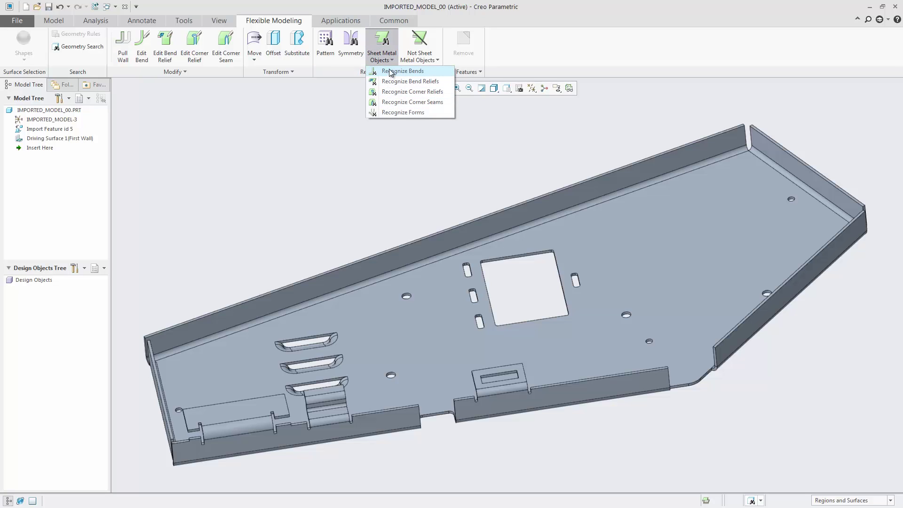
{"action": "left_click", "coordinate": [390, 72]}
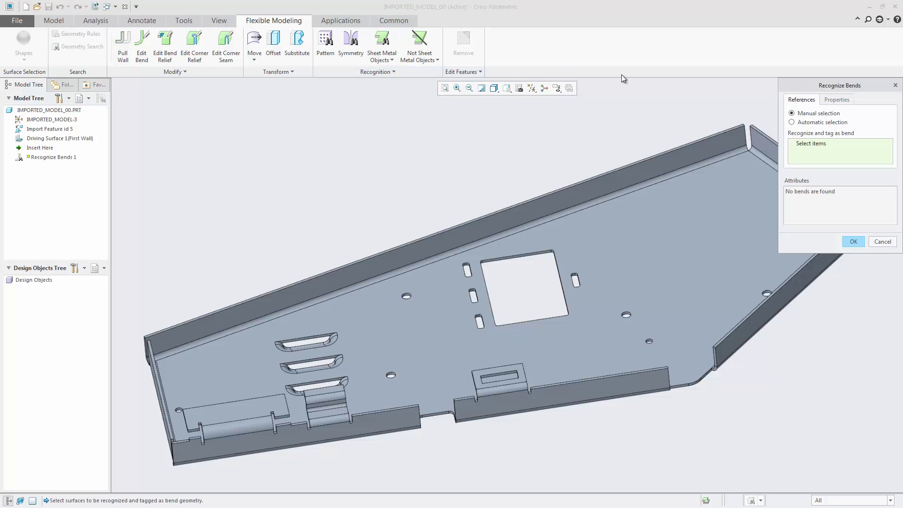
{"action": "left_click", "coordinate": [792, 122]}
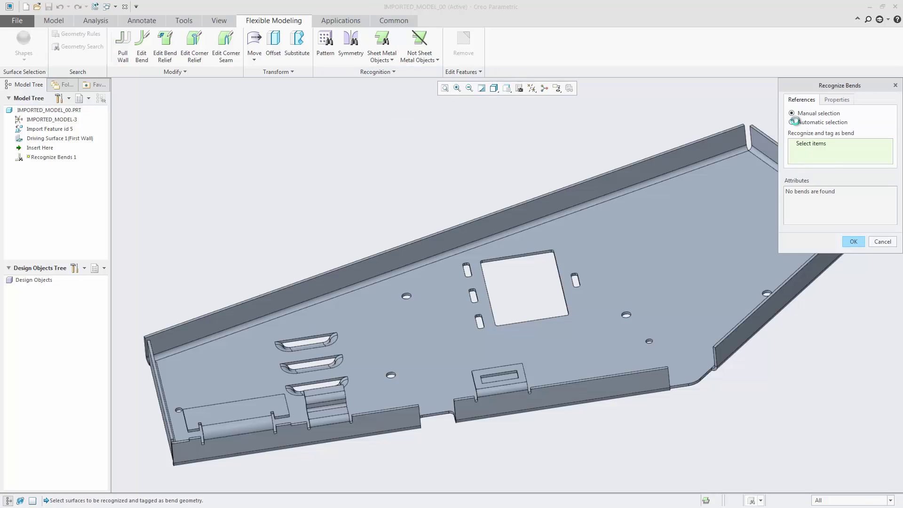
{"action": "left_click", "coordinate": [854, 241]}
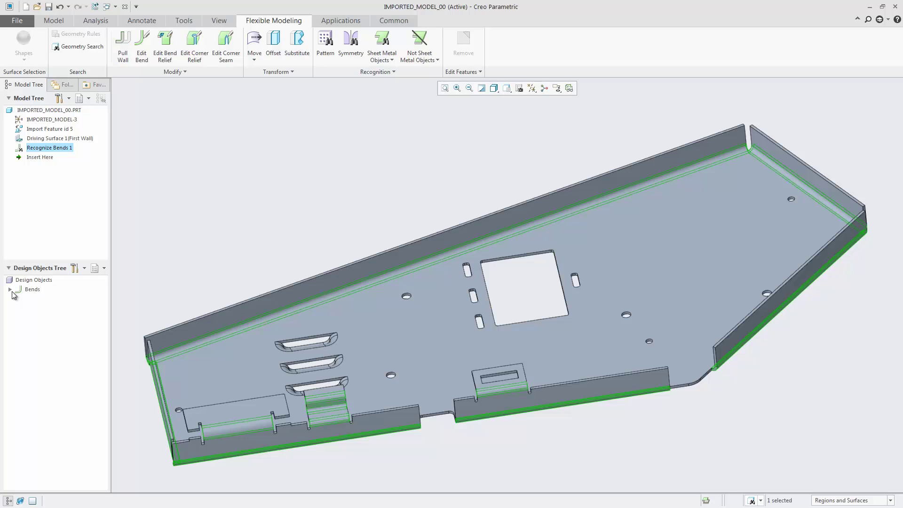
Expand Bends, zoom to BEND 18, and view it from the 02-BEND_R saved orientation
{"action": "left_click", "coordinate": [11, 290]}
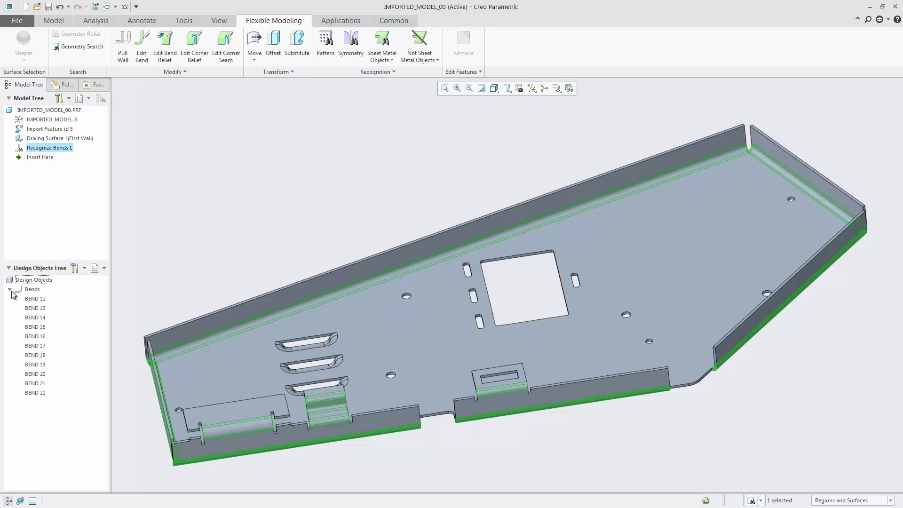
{"action": "left_click", "coordinate": [31, 356]}
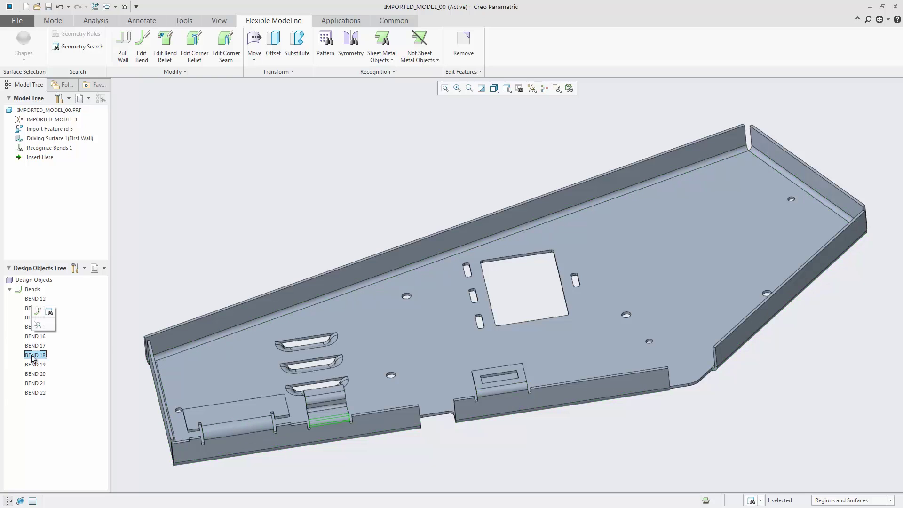
{"action": "left_click", "coordinate": [38, 323]}
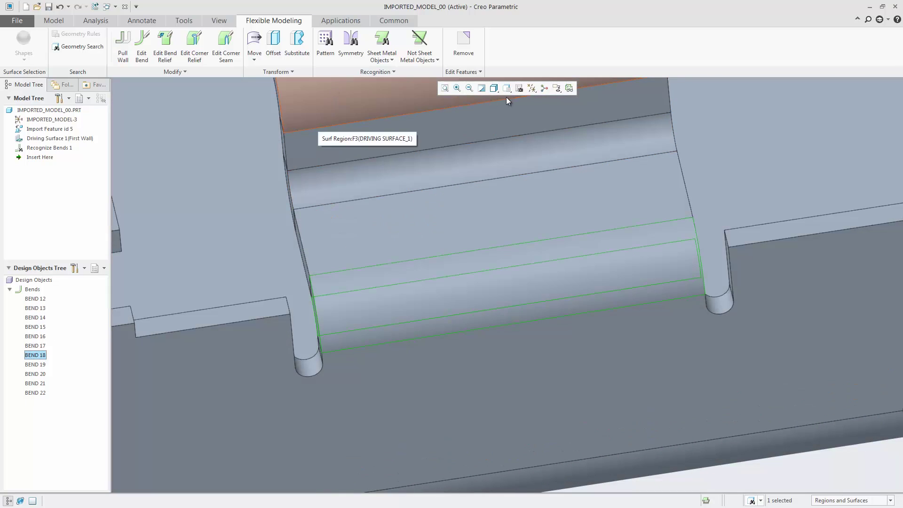
{"action": "left_click", "coordinate": [506, 88]}
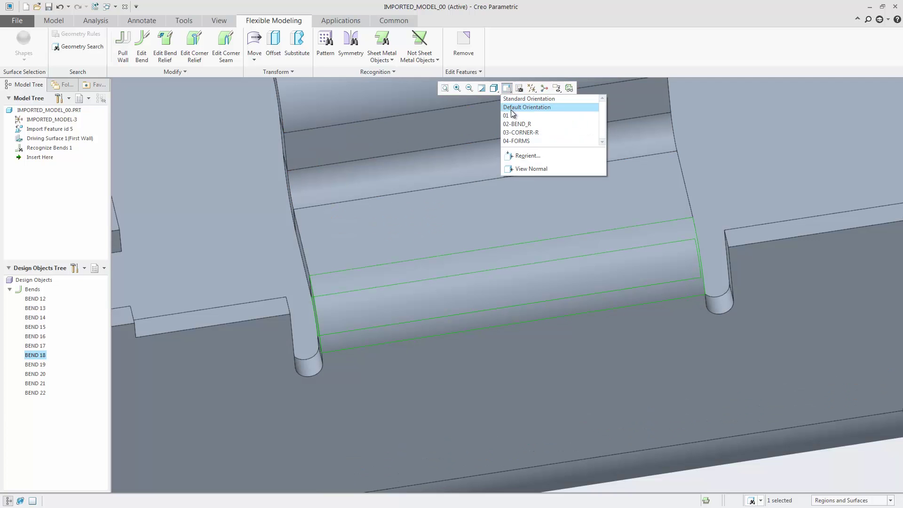
{"action": "left_click", "coordinate": [517, 124]}
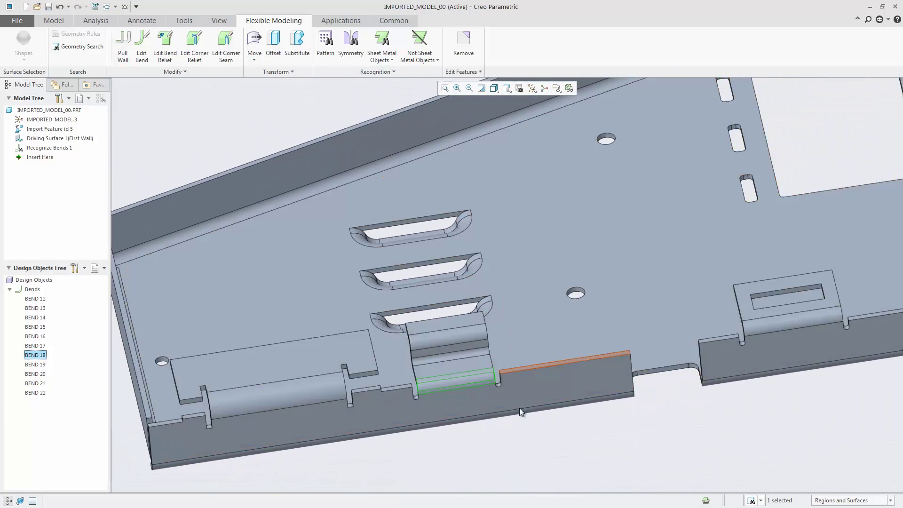
{"action": "left_click", "coordinate": [529, 470]}
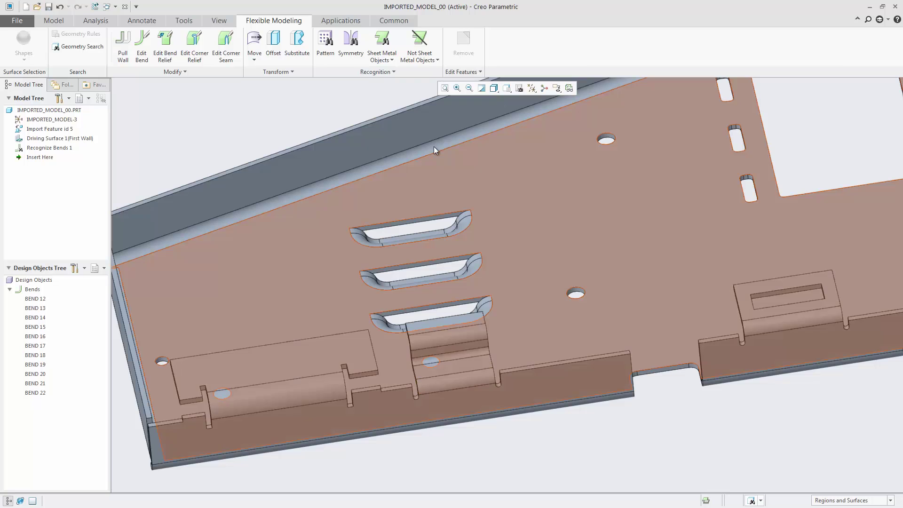
Automatically recognize the 8 bend reliefs as Recognize Bend Reliefs 2
{"action": "left_click", "coordinate": [412, 61]}
{"action": "left_click", "coordinate": [392, 60]}
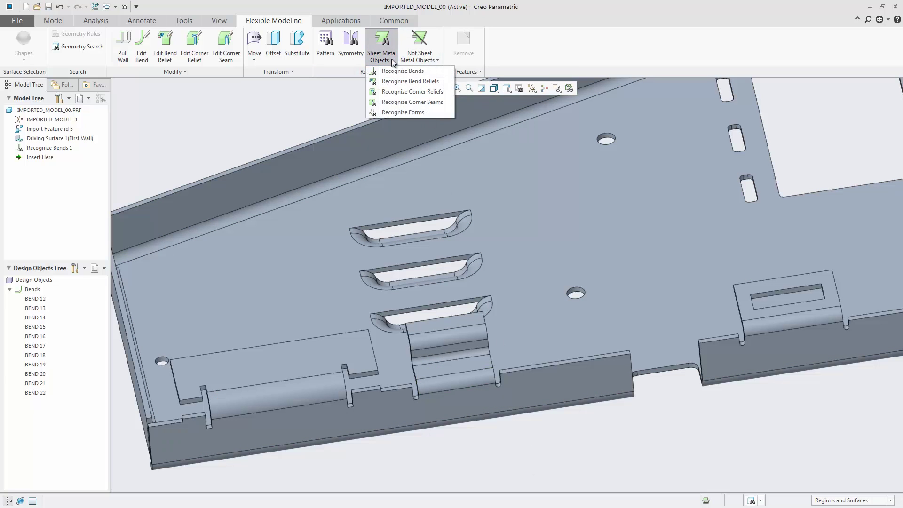
{"action": "left_click", "coordinate": [394, 81]}
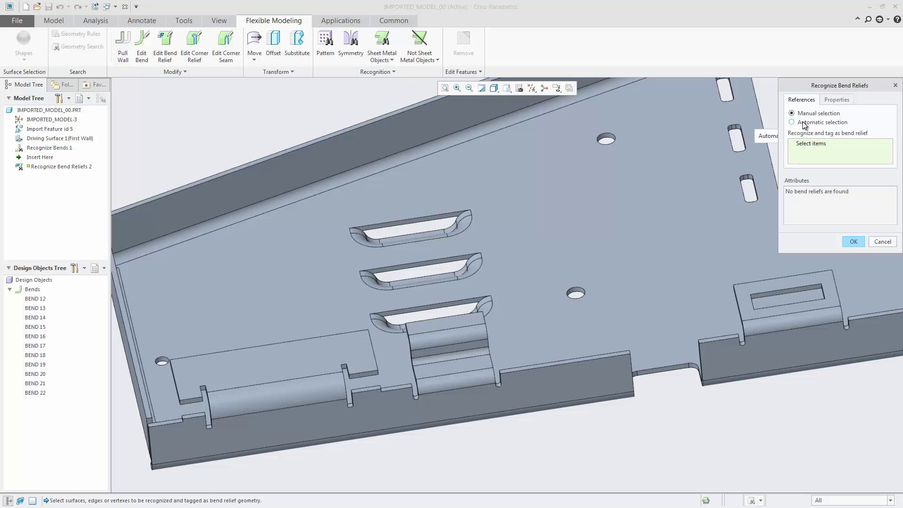
{"action": "left_click", "coordinate": [793, 122]}
{"action": "left_click", "coordinate": [854, 241]}
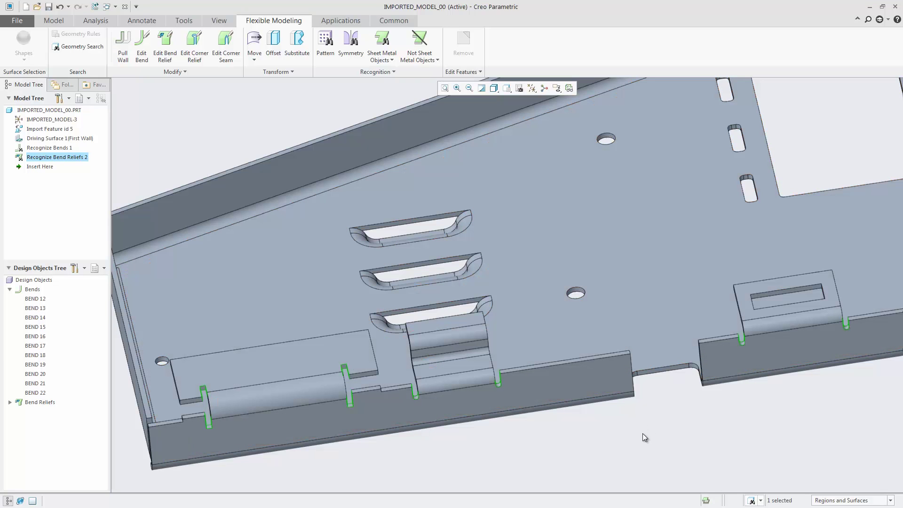
{"action": "left_click", "coordinate": [643, 434]}
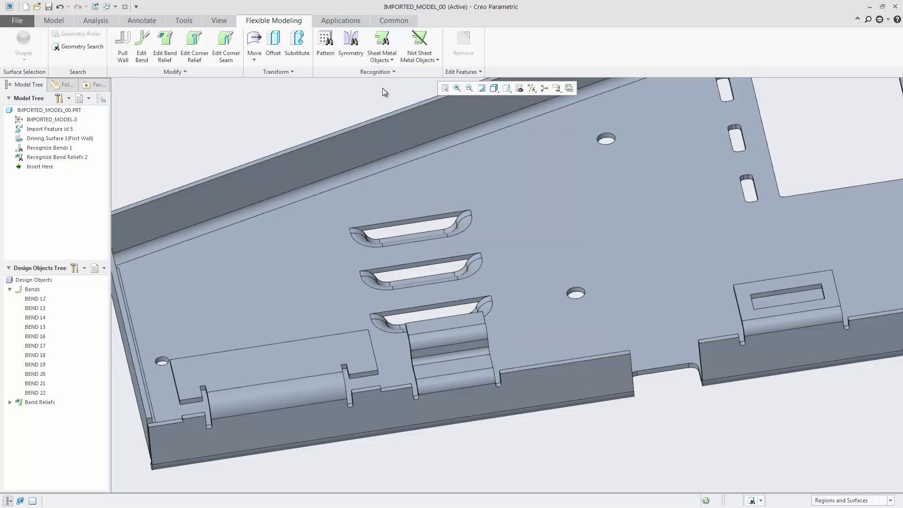
Automatically recognize the 2 V-notch corner reliefs, checking them in the 03-CORNER-R view
{"action": "left_click", "coordinate": [392, 61]}
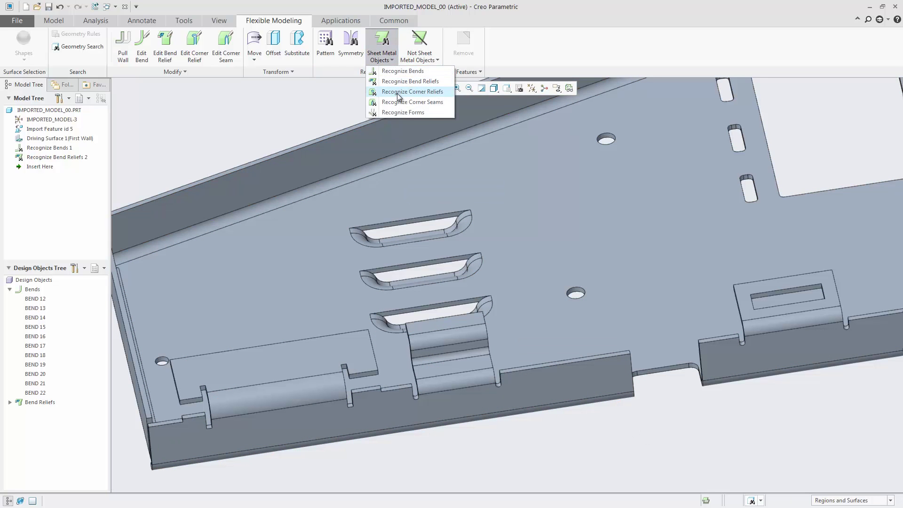
{"action": "left_click", "coordinate": [397, 94]}
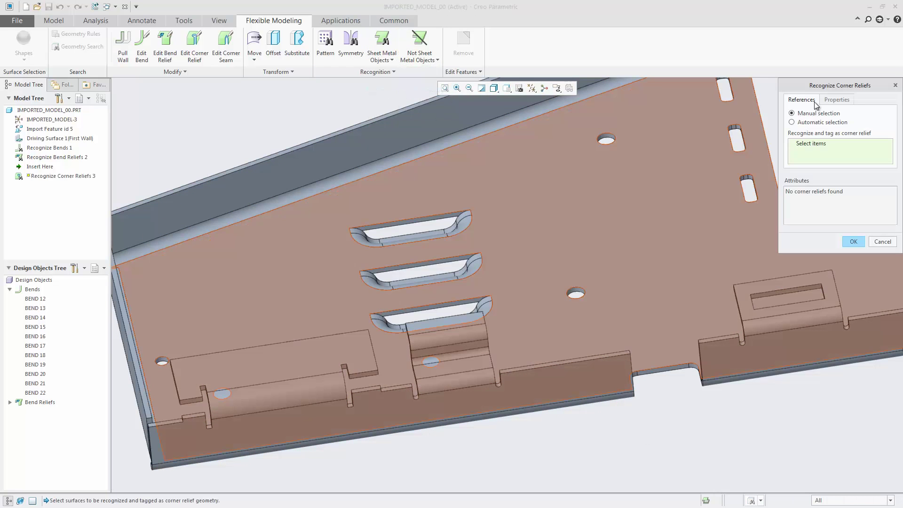
{"action": "left_click", "coordinate": [820, 123]}
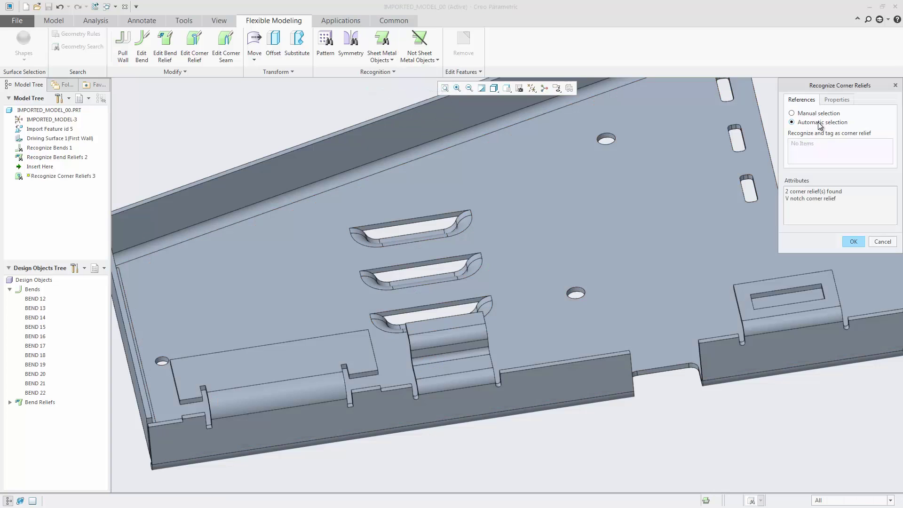
{"action": "left_click", "coordinate": [507, 89]}
{"action": "left_click", "coordinate": [520, 133]}
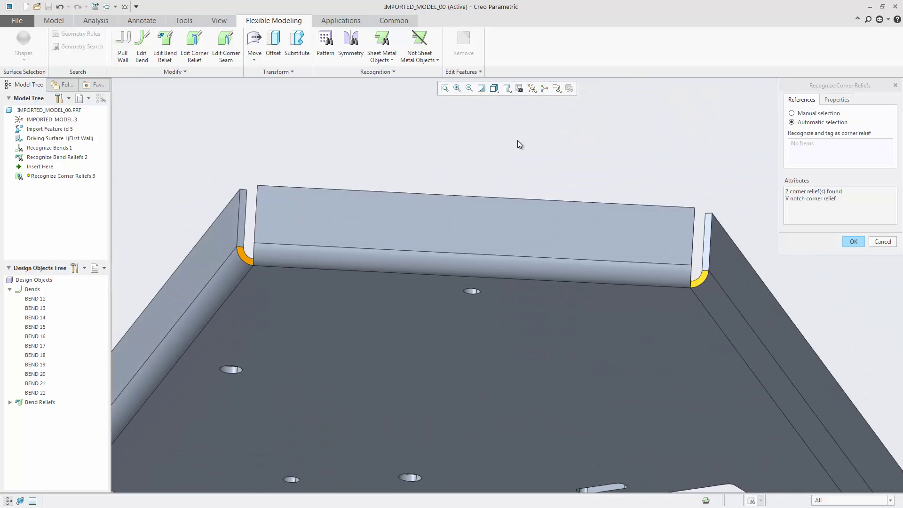
{"action": "mouse_move", "coordinate": [486, 206]}
{"action": "middle_mouse_down"}
{"action": "mouse_move", "coordinate": [466, 205]}
{"action": "mouse_move", "coordinate": [501, 214]}
{"action": "middle_mouse_up"}
{"action": "left_click", "coordinate": [853, 242]}
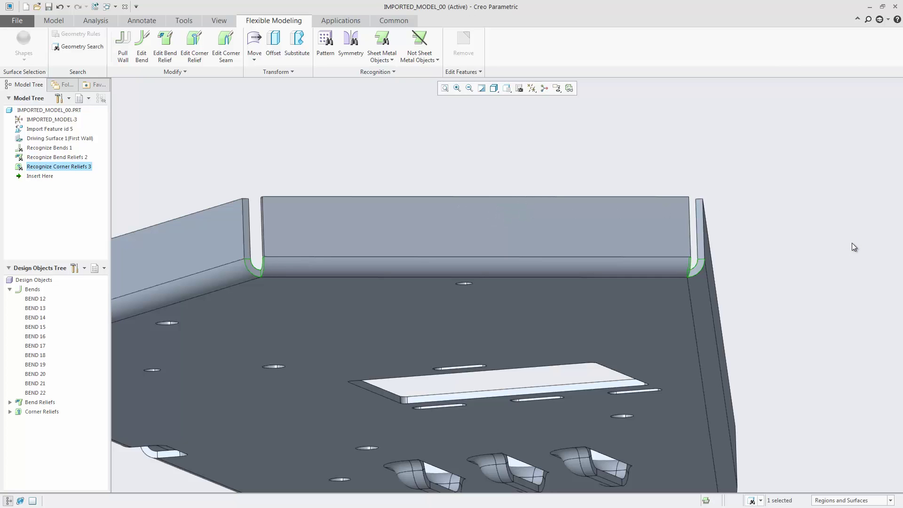
Automatically recognize the 3 corner seams as Recognize Corner Seams 4
{"action": "left_click", "coordinate": [389, 59]}
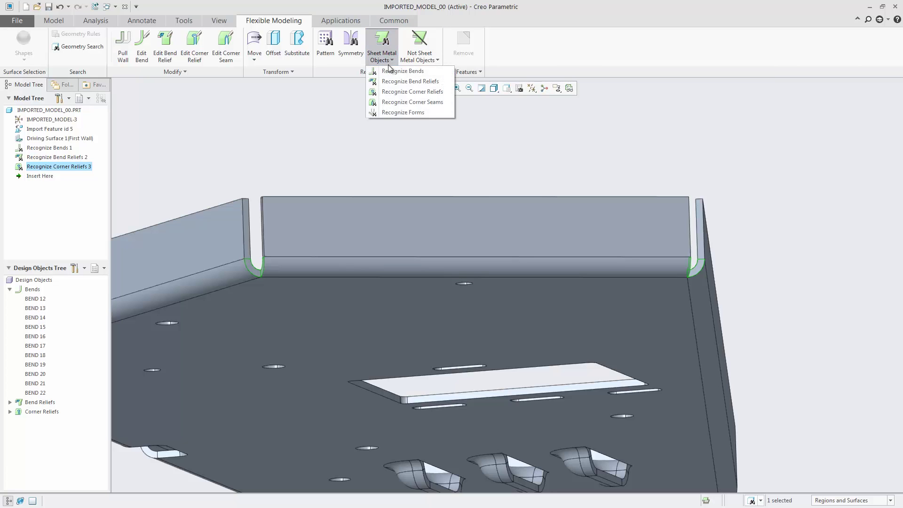
{"action": "left_click", "coordinate": [397, 102]}
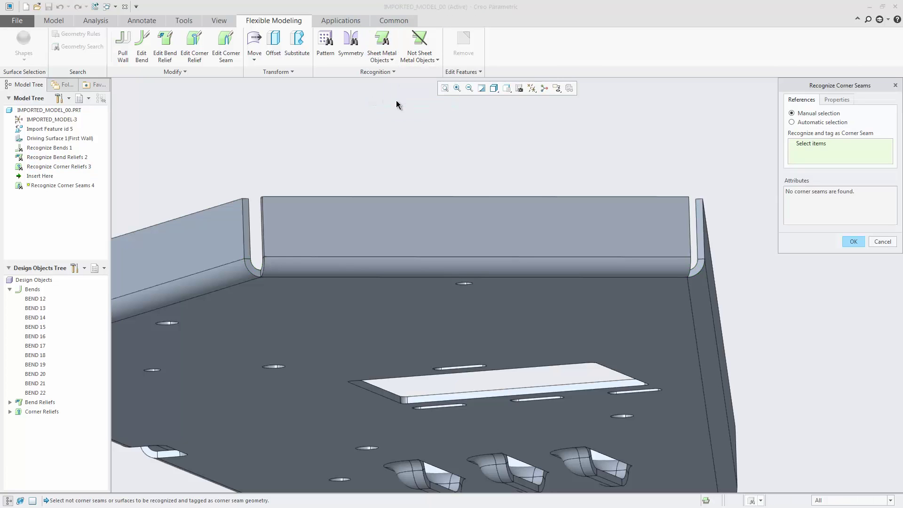
{"action": "left_click", "coordinate": [801, 122]}
{"action": "mouse_move", "coordinate": [360, 244]}
{"action": "middle_mouse_down"}
{"action": "mouse_move", "coordinate": [316, 241]}
{"action": "mouse_move", "coordinate": [347, 237]}
{"action": "middle_mouse_up"}
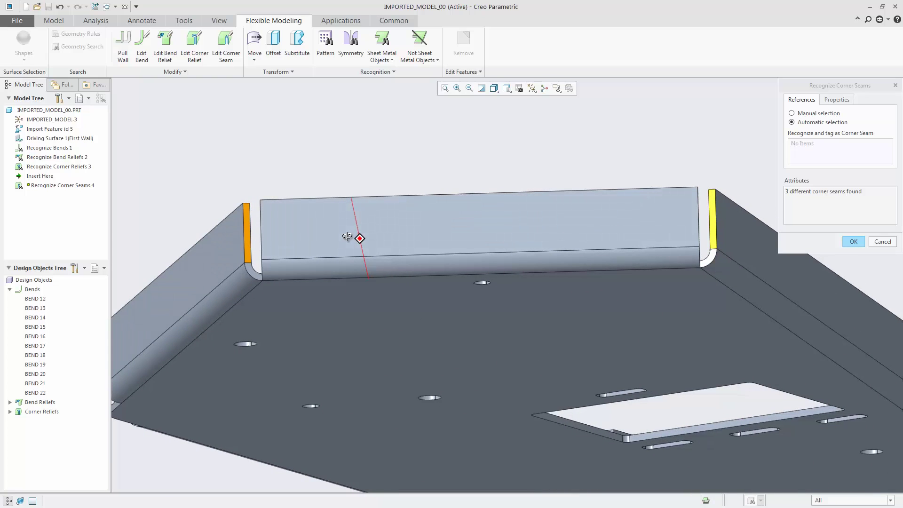
{"action": "left_click", "coordinate": [853, 242]}
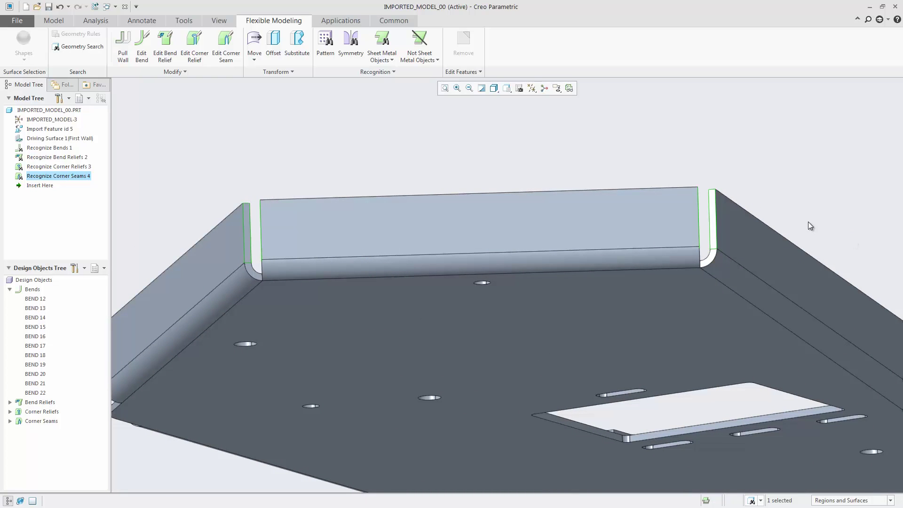
Box-select the three louvers in the 04-FORMS saved view
{"action": "left_click", "coordinate": [507, 88]}
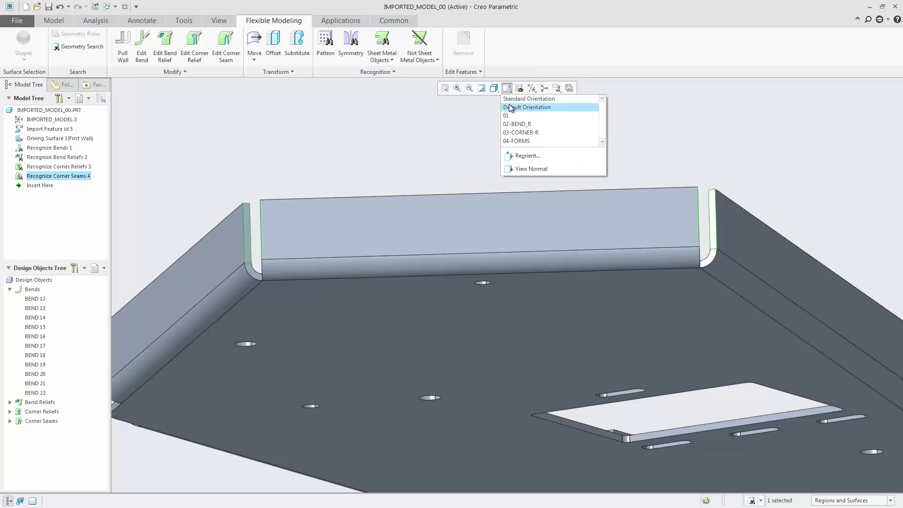
{"action": "left_click", "coordinate": [522, 142]}
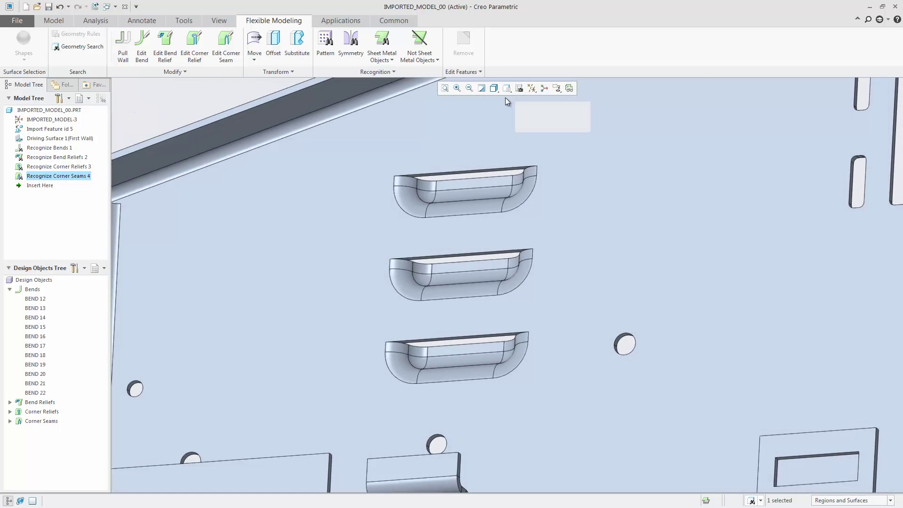
{"action": "left_click_drag", "start_coordinate": [370, 137], "coordinate": [549, 395]}
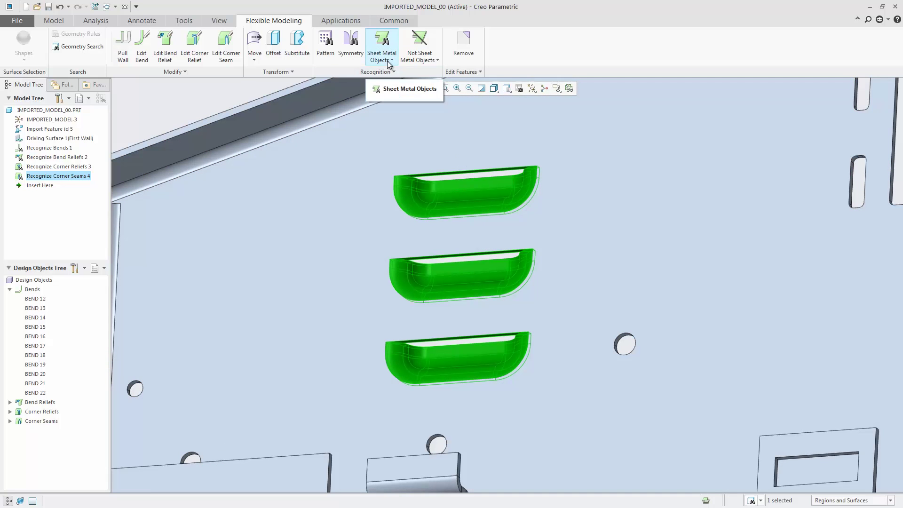
Recognize the louvers as 3 forms referenced to the driving surface
{"action": "left_click", "coordinate": [388, 61]}
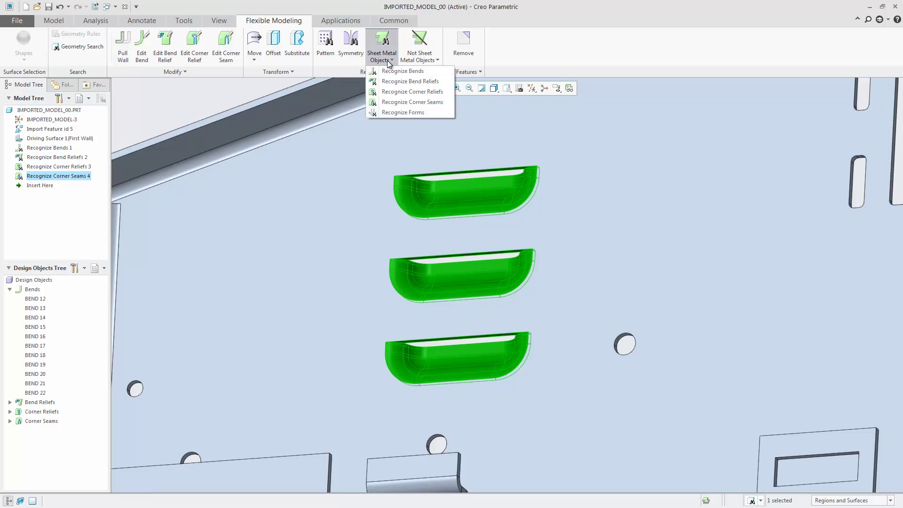
{"action": "left_click", "coordinate": [390, 112]}
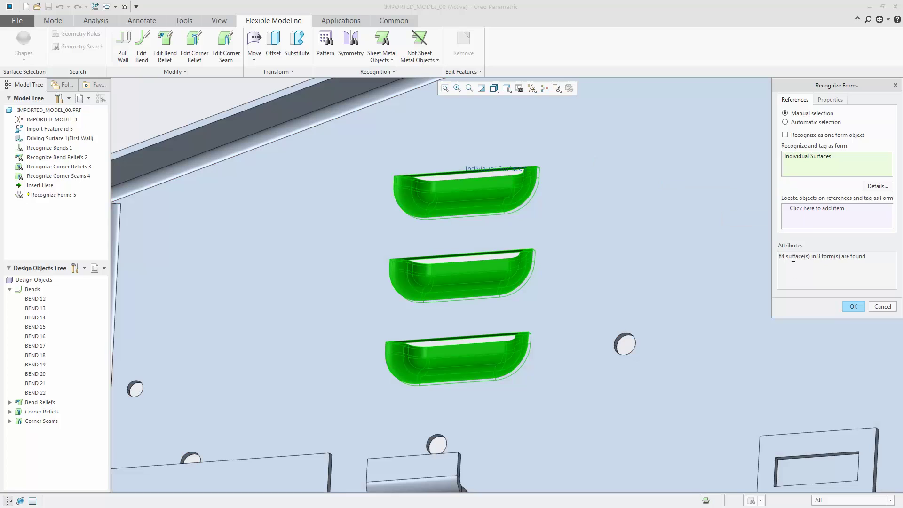
{"action": "left_click_drag", "start_coordinate": [782, 257], "coordinate": [875, 261]}
{"action": "left_click", "coordinate": [823, 208]}
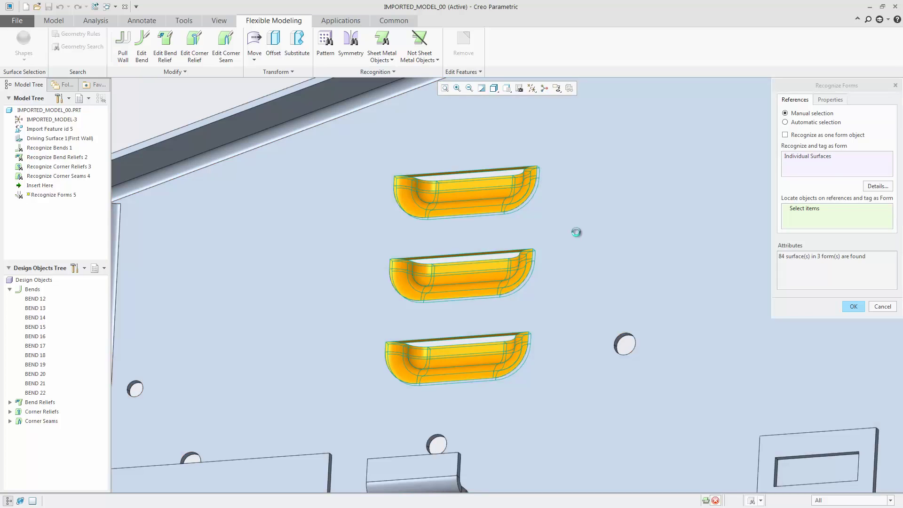
{"action": "left_click", "coordinate": [577, 232]}
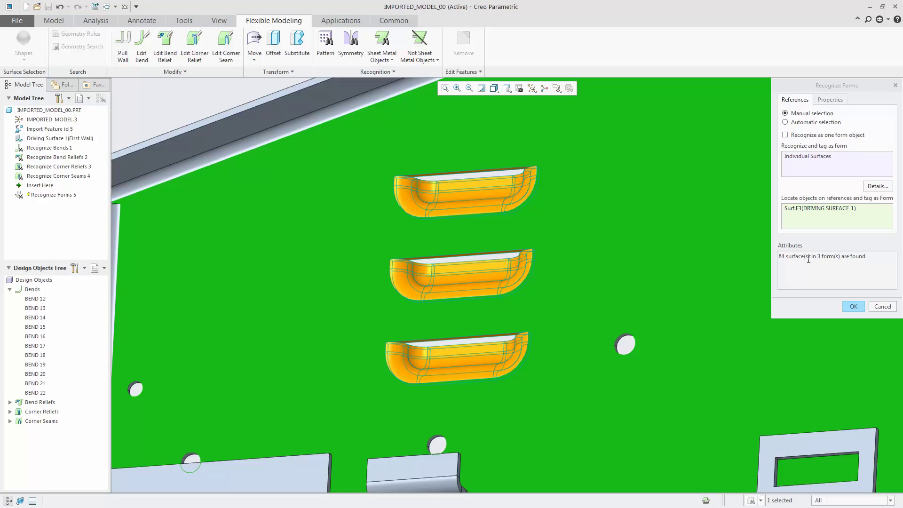
{"action": "left_click", "coordinate": [860, 307]}
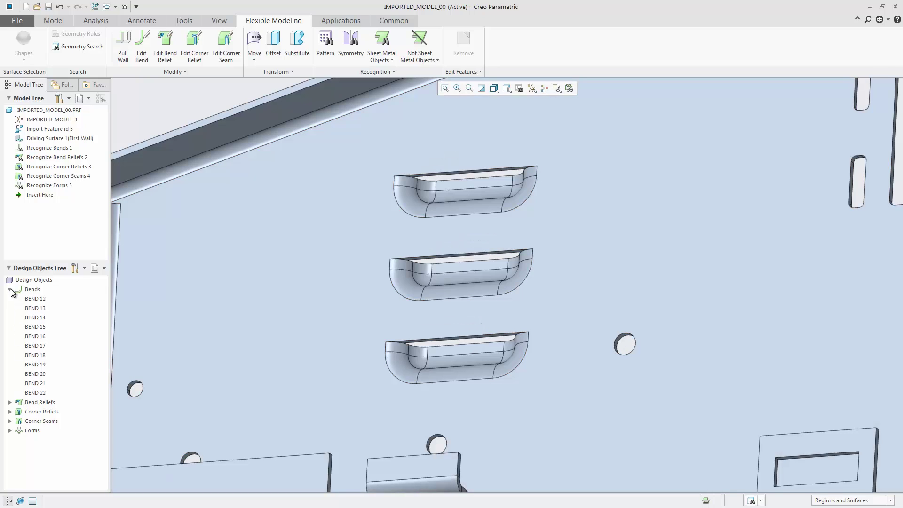
Collapse Bends and expand Bend Reliefs, Corner Reliefs, Corner Seams and Forms
{"action": "left_click", "coordinate": [10, 289]}
{"action": "left_click", "coordinate": [10, 298]}
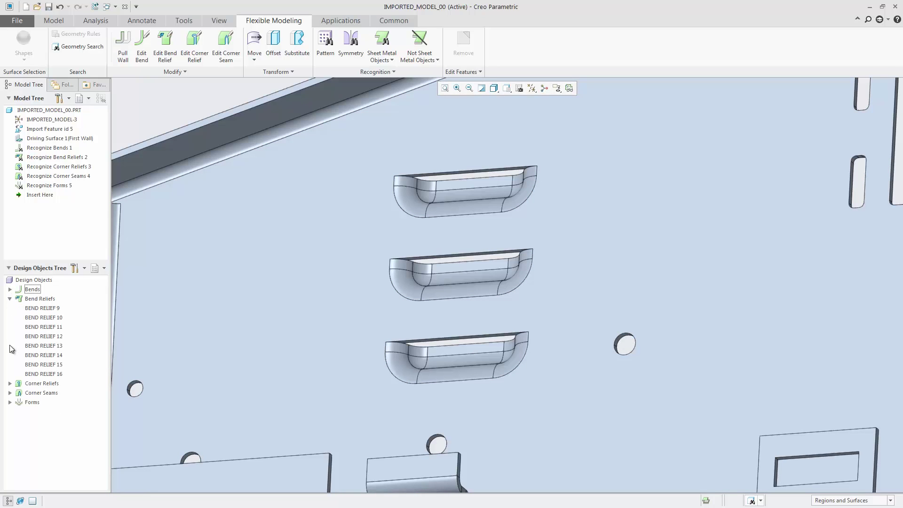
{"action": "left_click", "coordinate": [10, 384]}
{"action": "left_click", "coordinate": [10, 412]}
{"action": "left_click", "coordinate": [10, 449]}
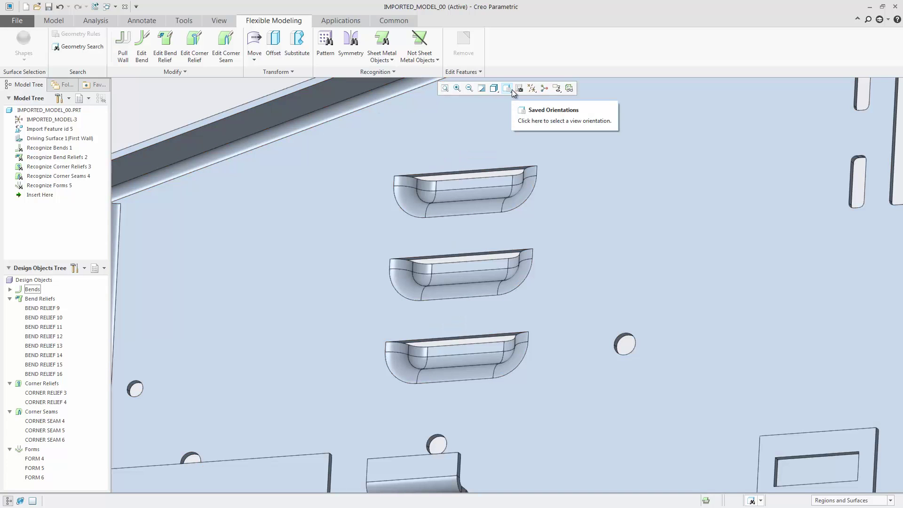
Switch to the 02-BEND_R view and set the selection filter to Sheet Metal Items
{"action": "left_click", "coordinate": [512, 89]}
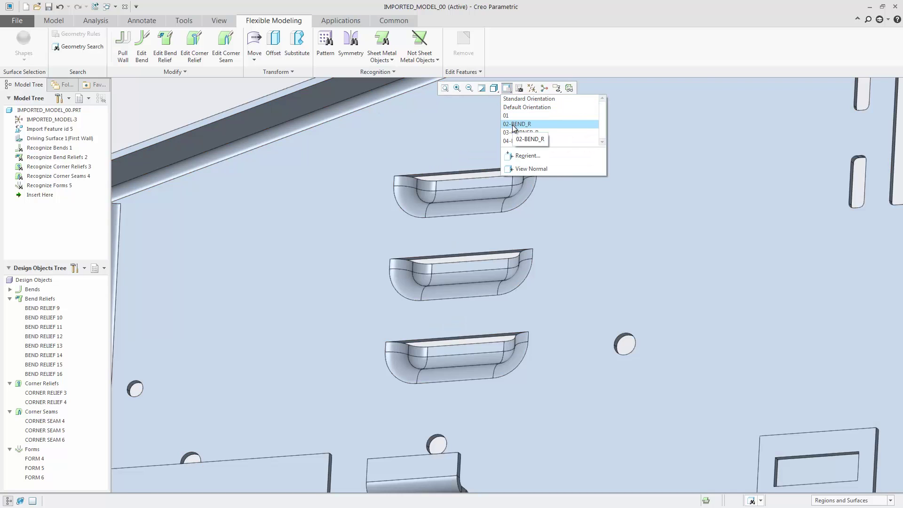
{"action": "left_click", "coordinate": [512, 124]}
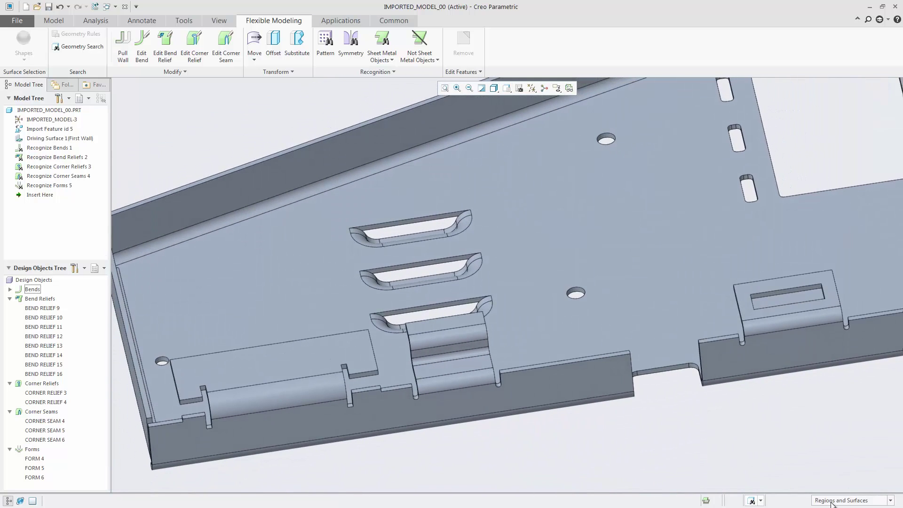
{"action": "left_click", "coordinate": [832, 501]}
{"action": "left_click", "coordinate": [834, 483]}
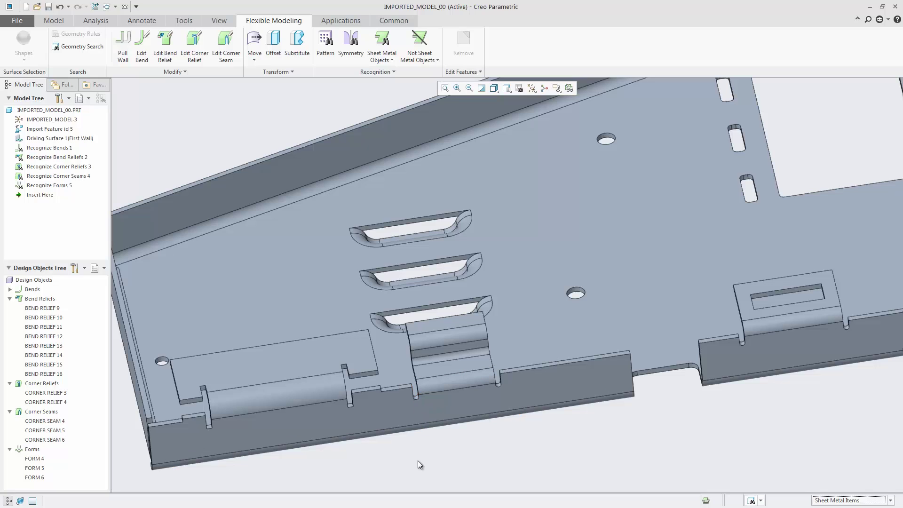
Regenerate, select FORM 4, FORM 5 and FORM 6, and start a Remove feature
{"action": "key", "text": "ctrl+g"}
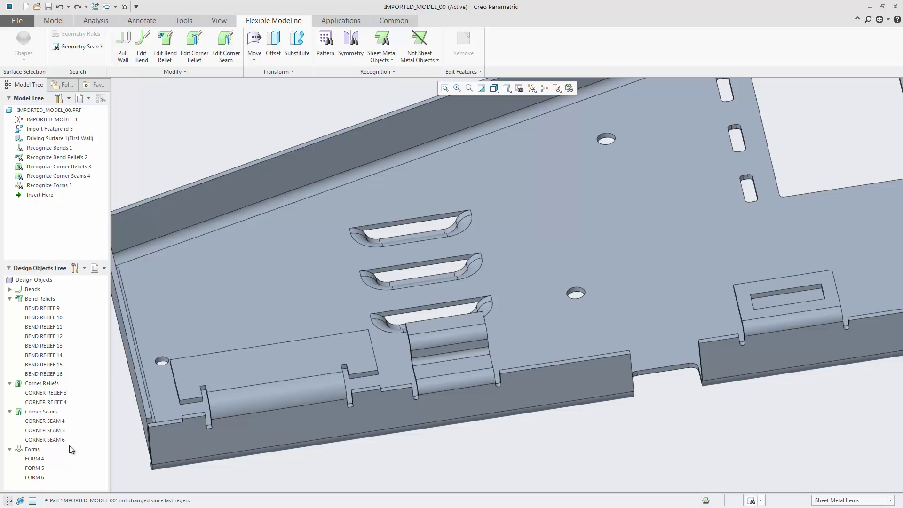
{"action": "left_click", "coordinate": [44, 459]}
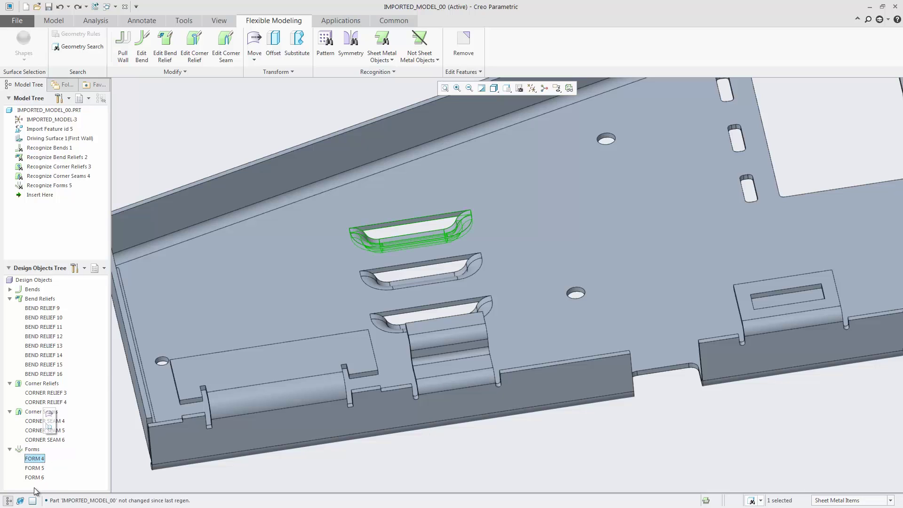
{"action": "left_click", "coordinate": [34, 468], "text": "ctrl"}
{"action": "left_click", "coordinate": [34, 477], "text": "ctrl"}
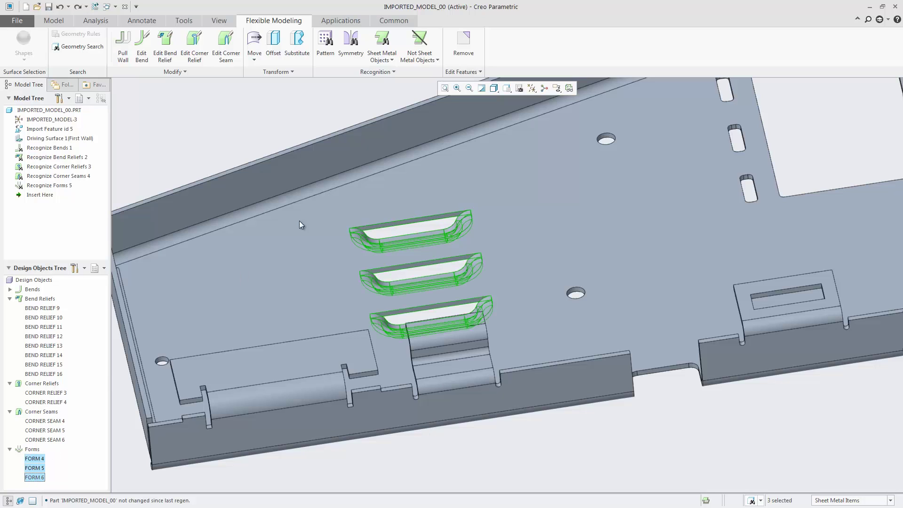
{"action": "left_click", "coordinate": [463, 43]}
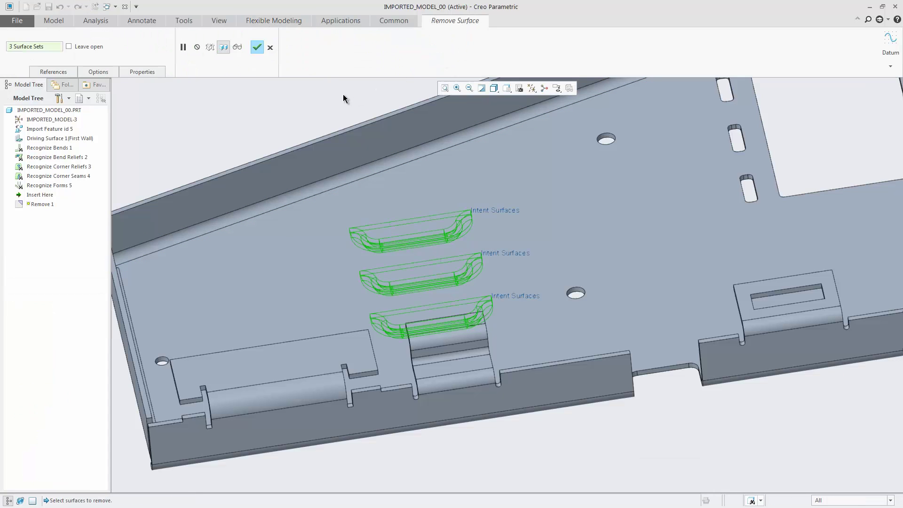
Complete Remove 1 to delete the three louvers, then clear the selection
{"action": "left_click", "coordinate": [257, 46]}
{"action": "left_click", "coordinate": [258, 94]}
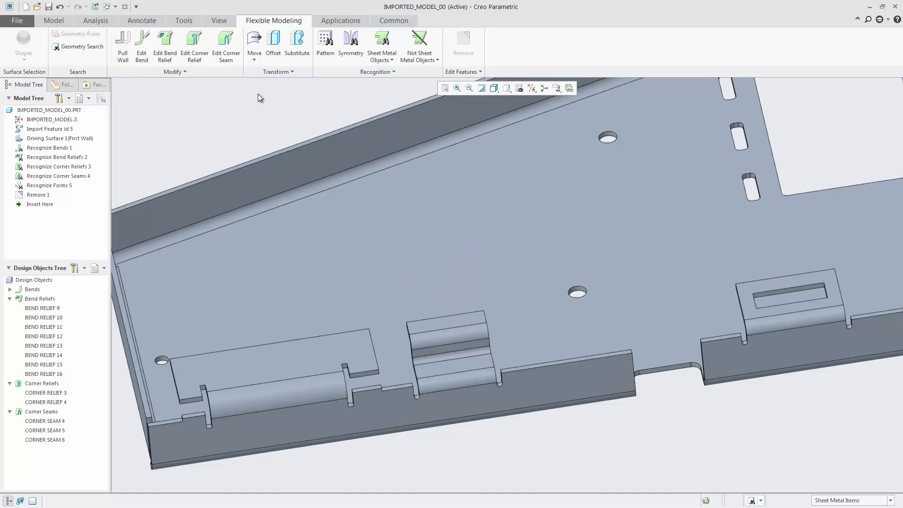